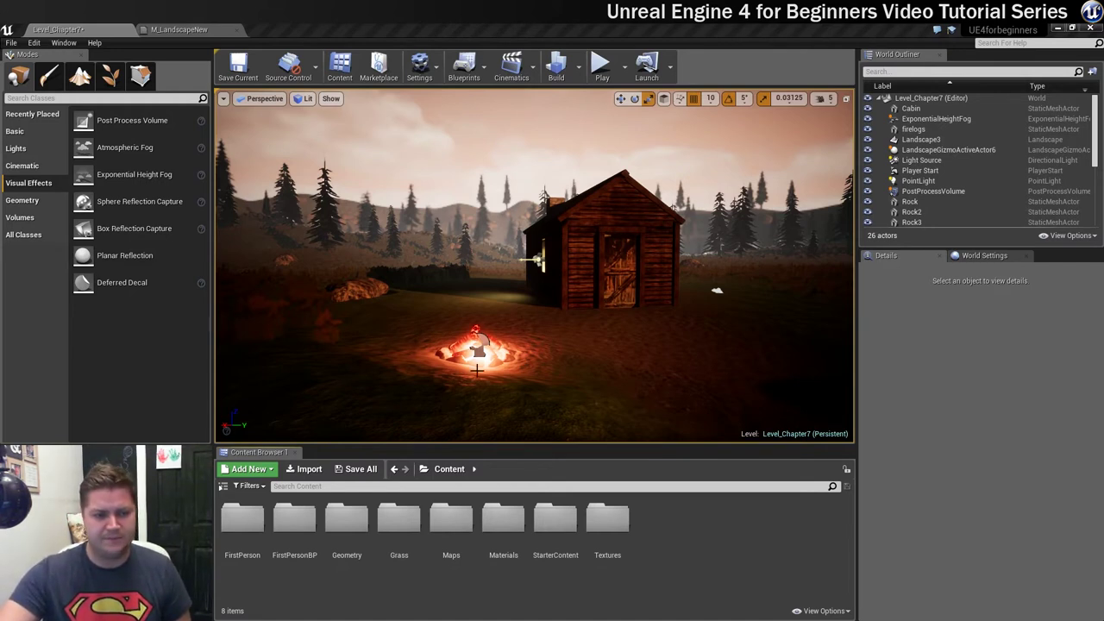
Browse from StarterContent through Particles and back into the StarterContent Blueprints folder
{"action": "double_click", "coordinate": [549, 521]}
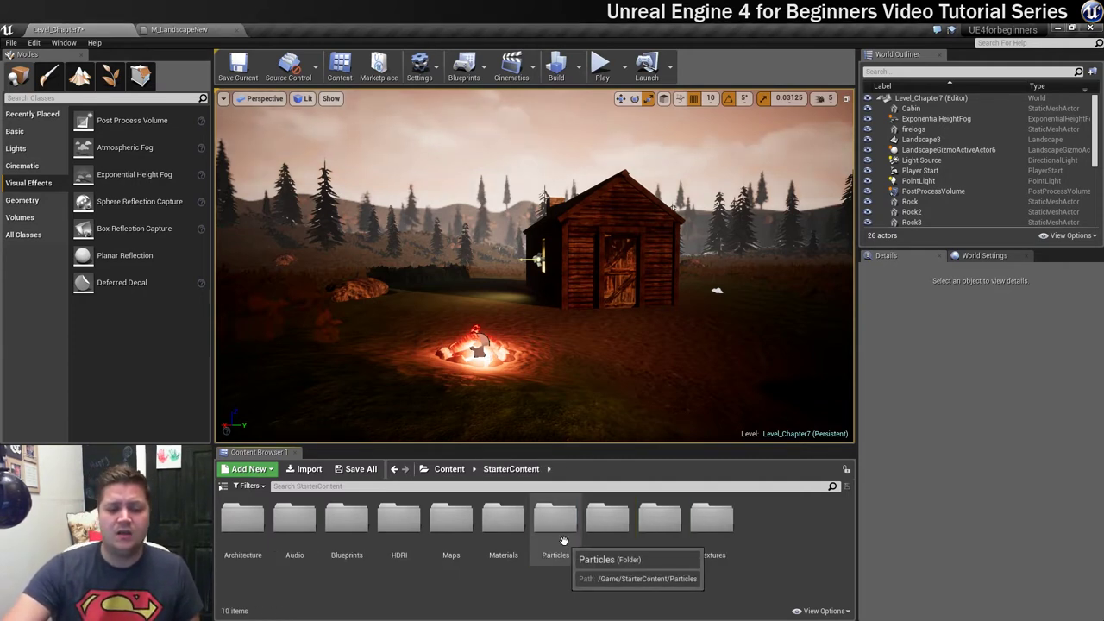
{"action": "double_click", "coordinate": [562, 523]}
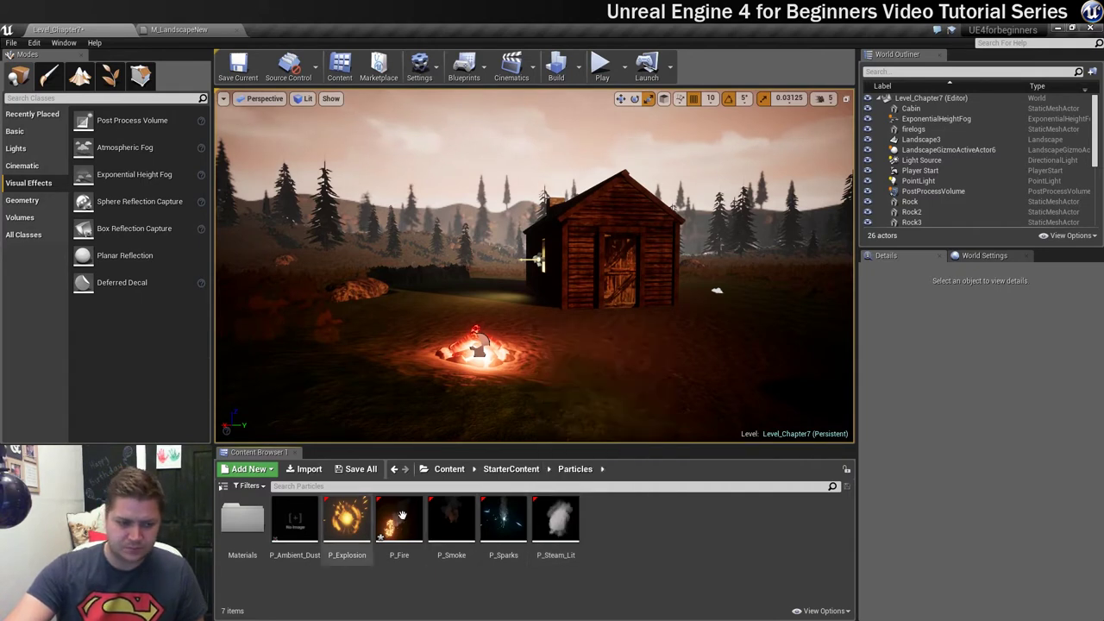
{"action": "left_click", "coordinate": [511, 469]}
{"action": "double_click", "coordinate": [345, 518]}
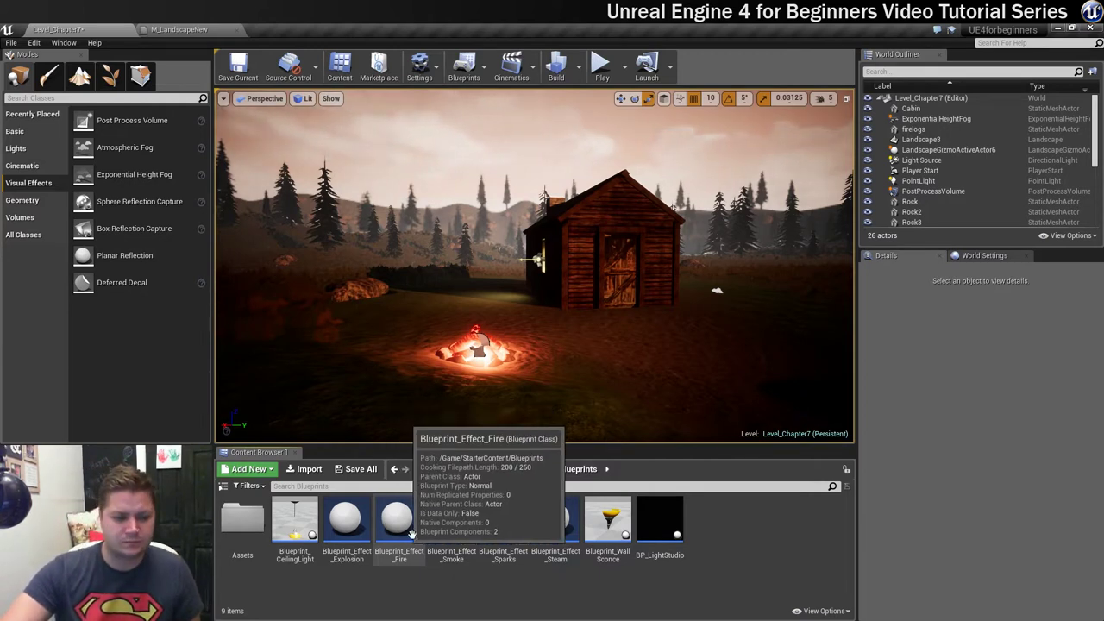
Place Blueprint_Effect_Fire on the campfire logs at normal scale, undoing a trial enlargement
{"action": "left_click_drag", "start_coordinate": [393, 520], "coordinate": [477, 352]}
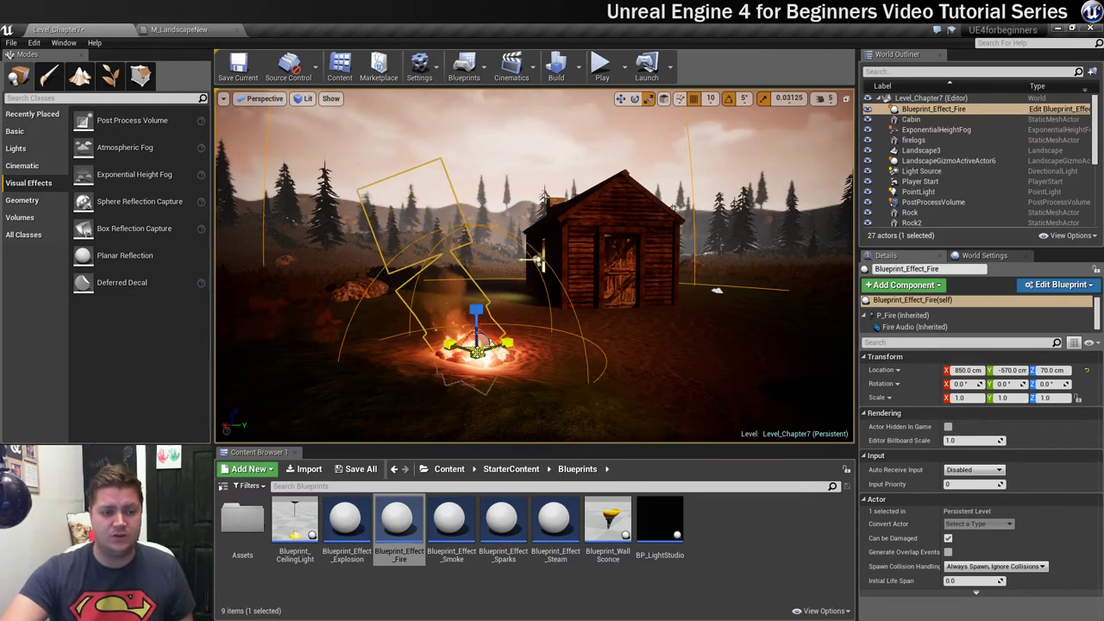
{"action": "left_click_drag", "start_coordinate": [476, 343], "coordinate": [489, 318]}
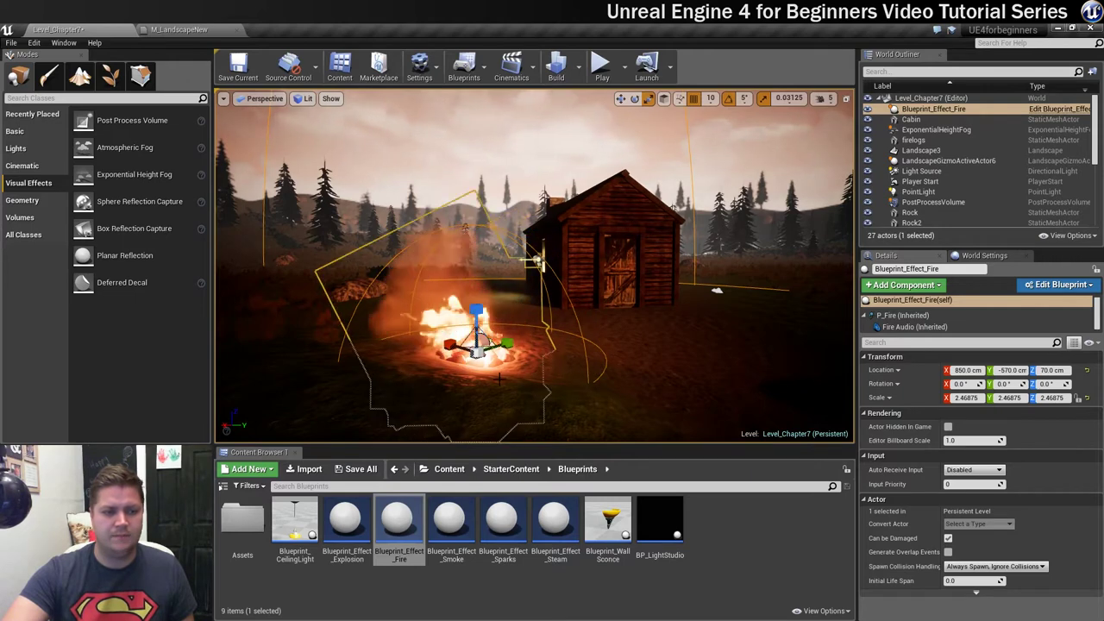
{"action": "key", "text": "ctrl+z"}
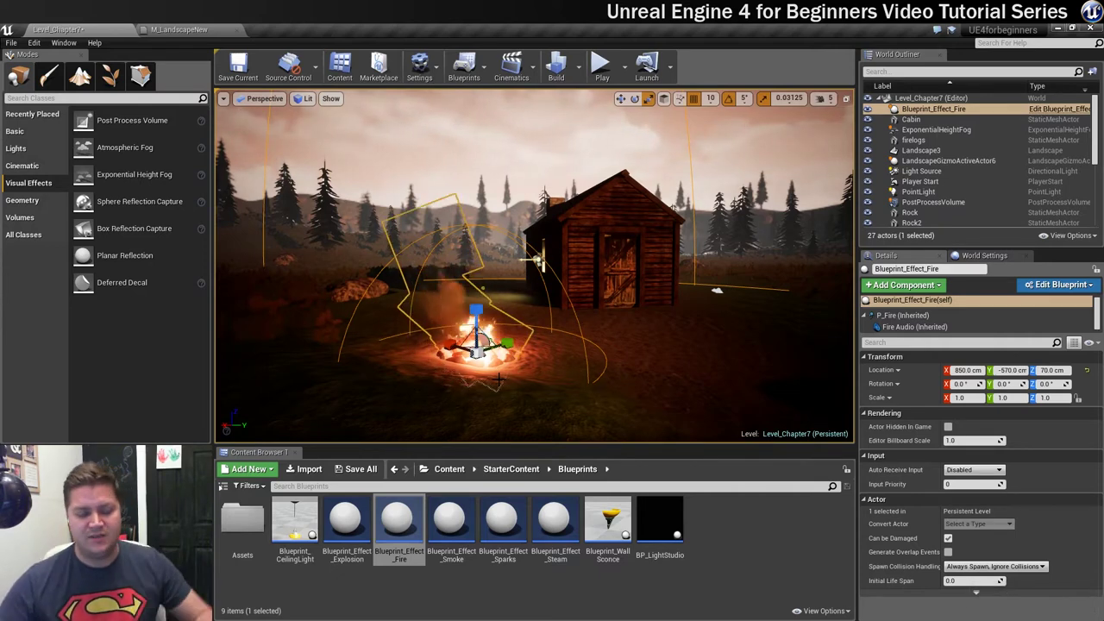
{"action": "right_click_drag", "start_coordinate": [534, 268], "coordinate": [570, 297]}
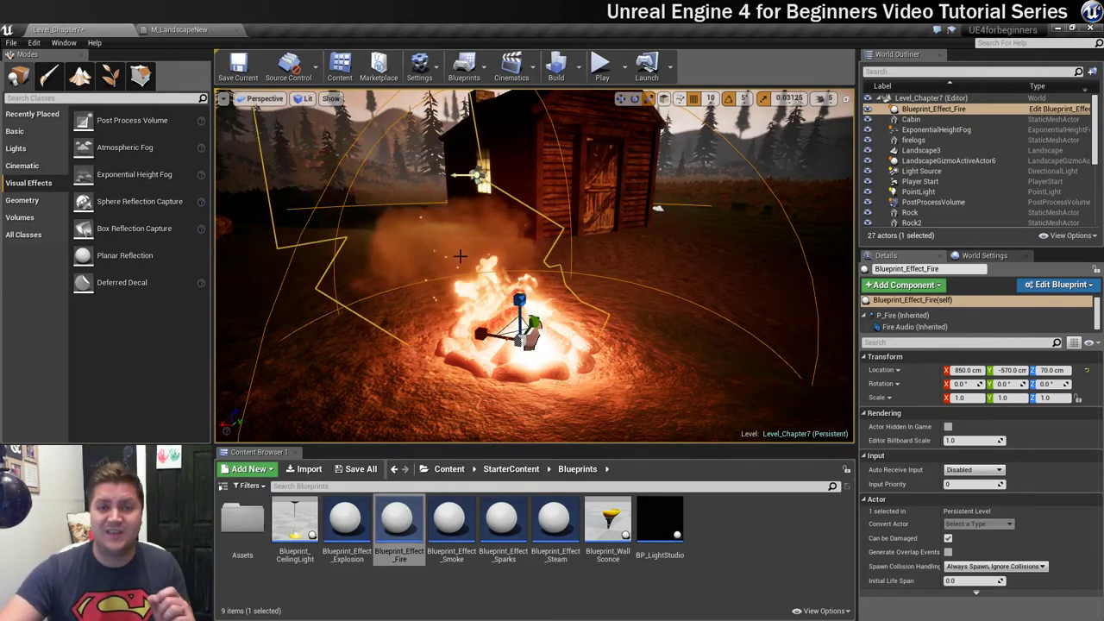
Set Engine Scalability Effects quality to Epic
{"action": "left_click", "coordinate": [419, 62]}
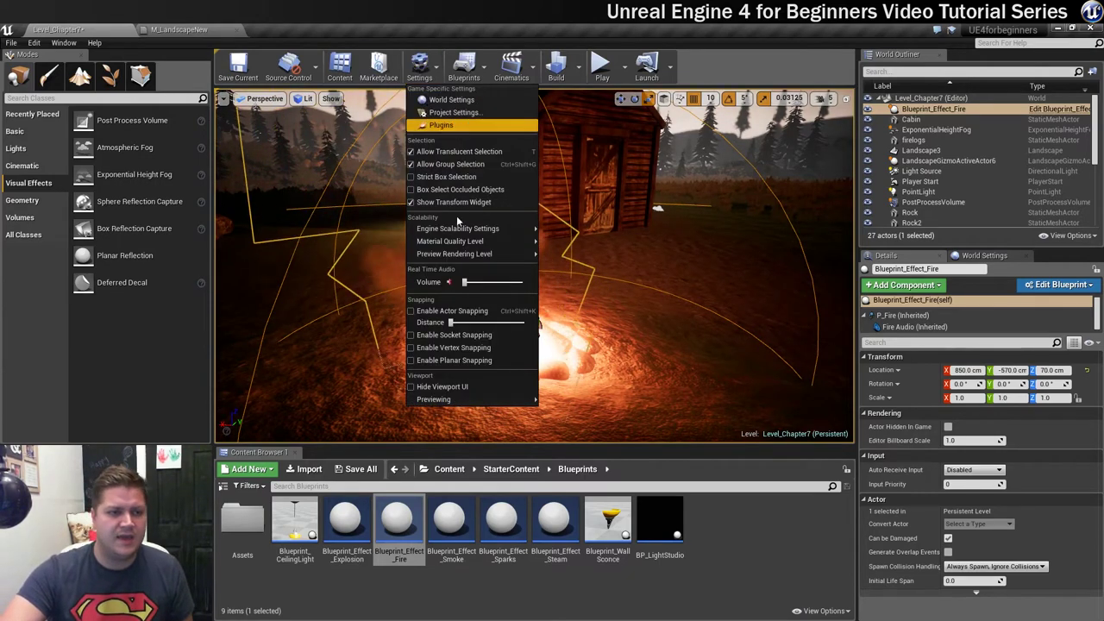
{"action": "mouse_move", "coordinate": [495, 233]}
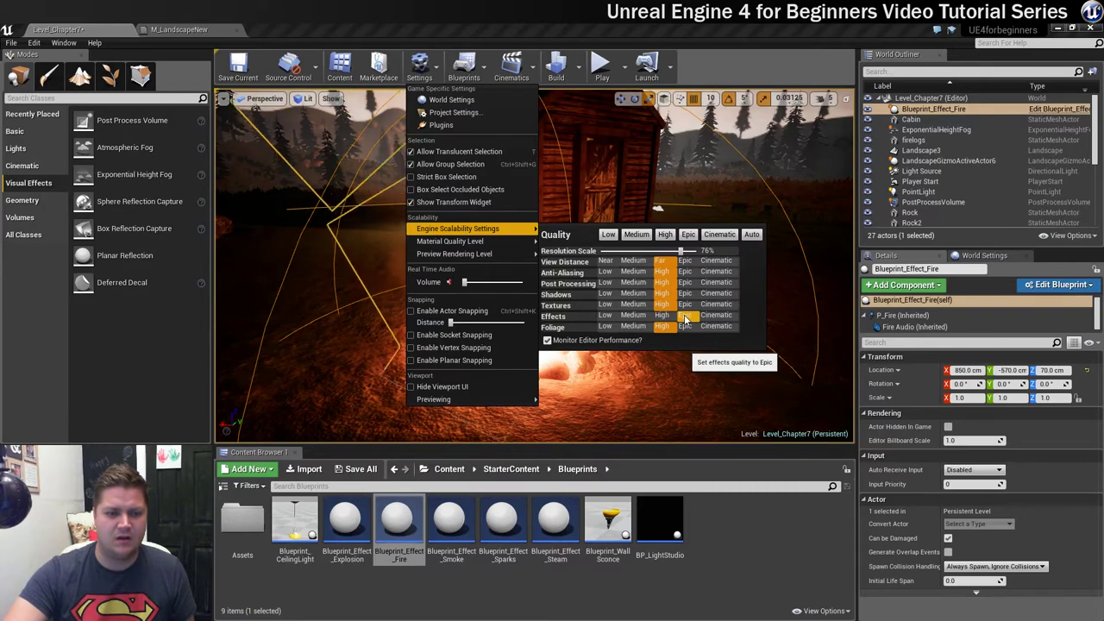
{"action": "left_click", "coordinate": [511, 67]}
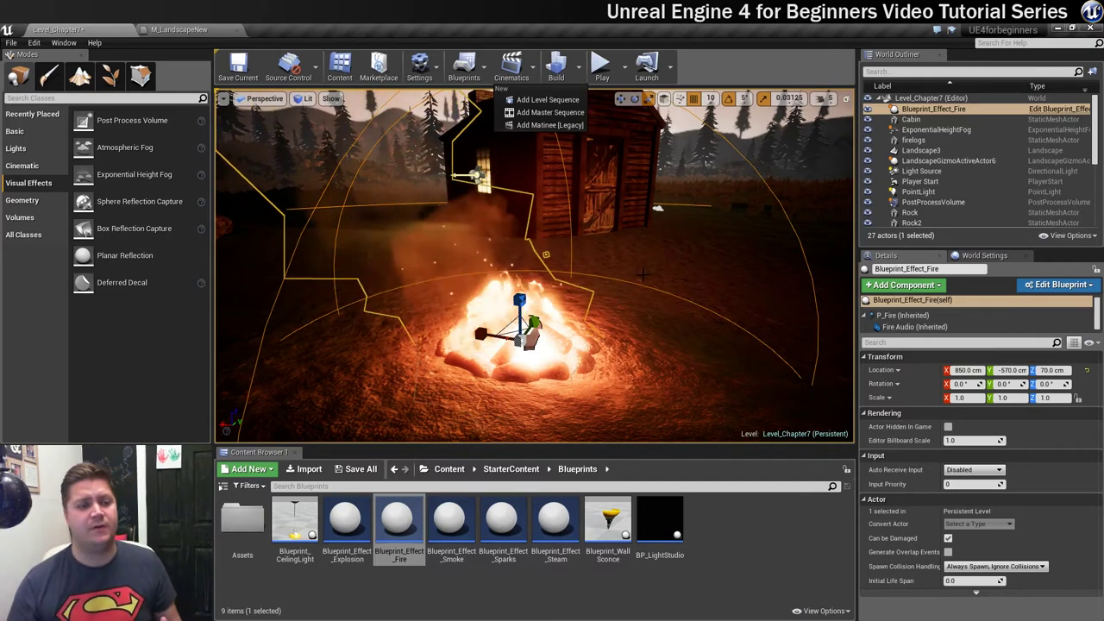
Open P_Fire from StarterContent > Particles in the Cascade editor
{"action": "left_click", "coordinate": [527, 471]}
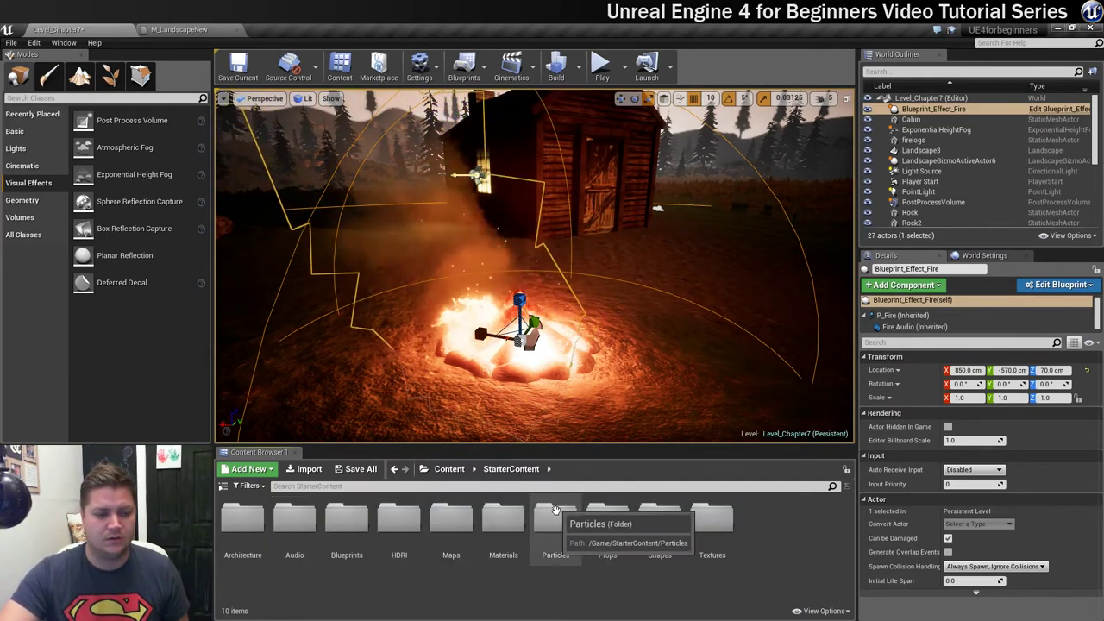
{"action": "double_click", "coordinate": [552, 518]}
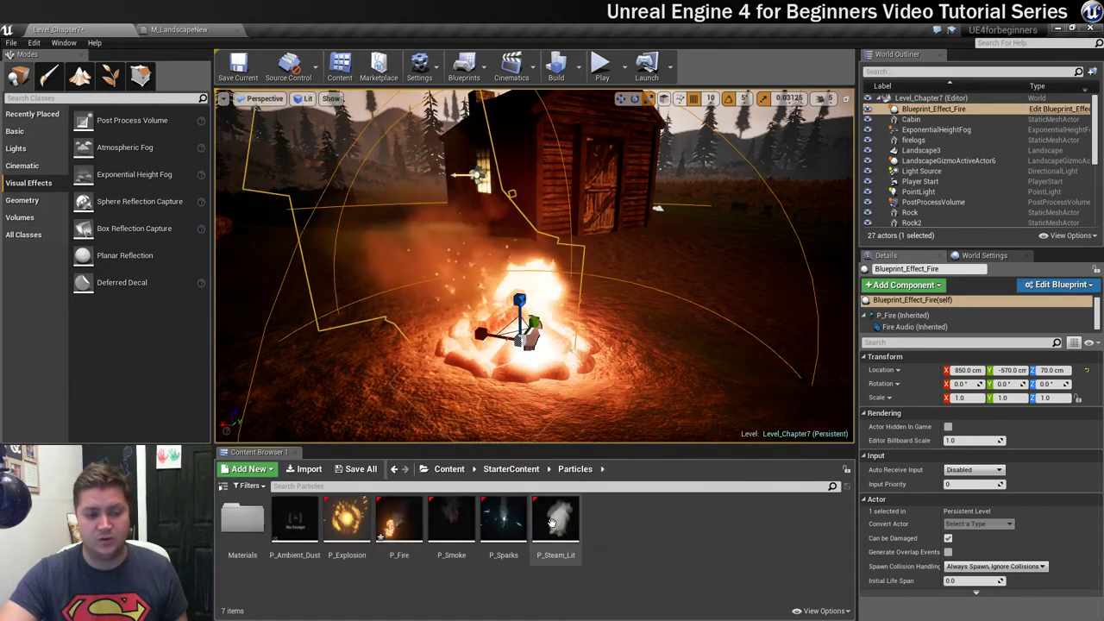
{"action": "left_click", "coordinate": [398, 522]}
{"action": "double_click", "coordinate": [399, 522]}
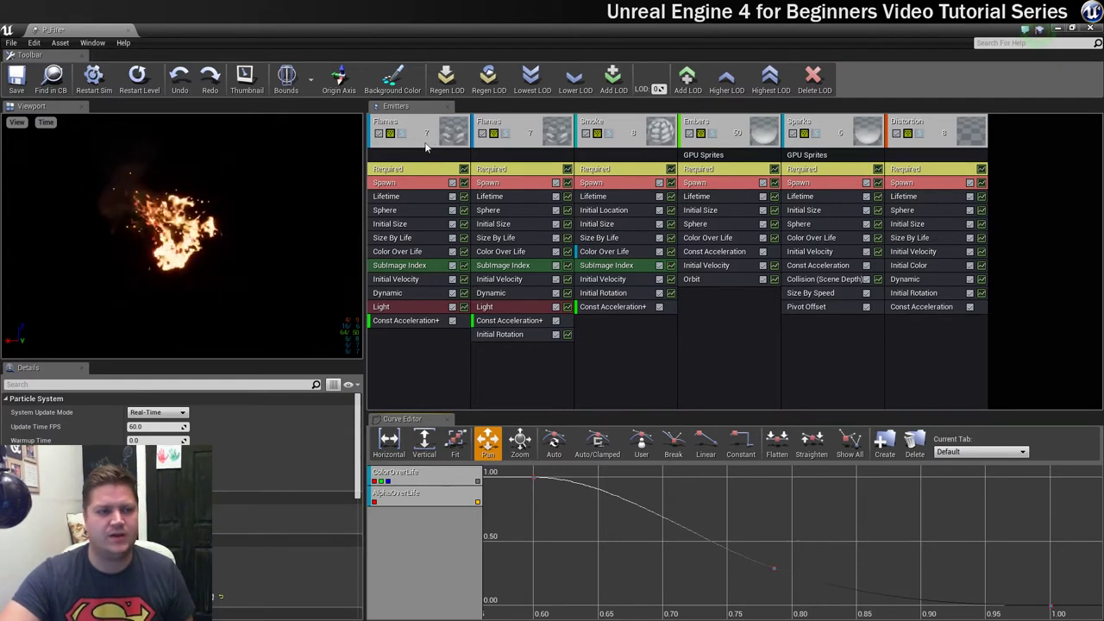
Change the first Flames emitter's Spawn Rate Constant from 5.0 to 10
{"action": "left_click", "coordinate": [397, 186]}
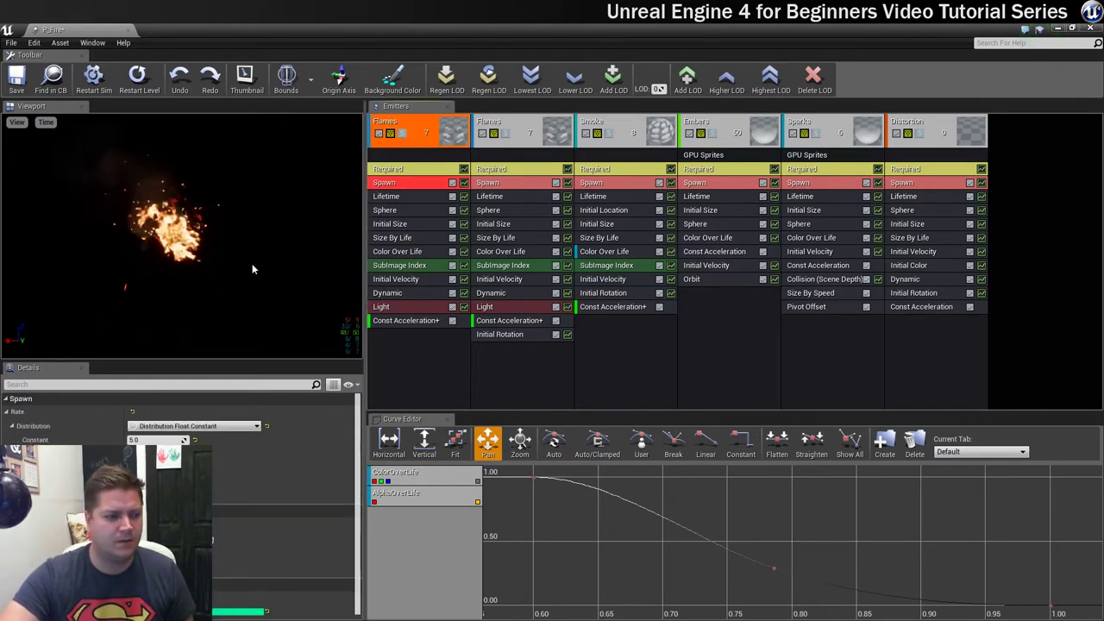
{"action": "left_click", "coordinate": [6, 412]}
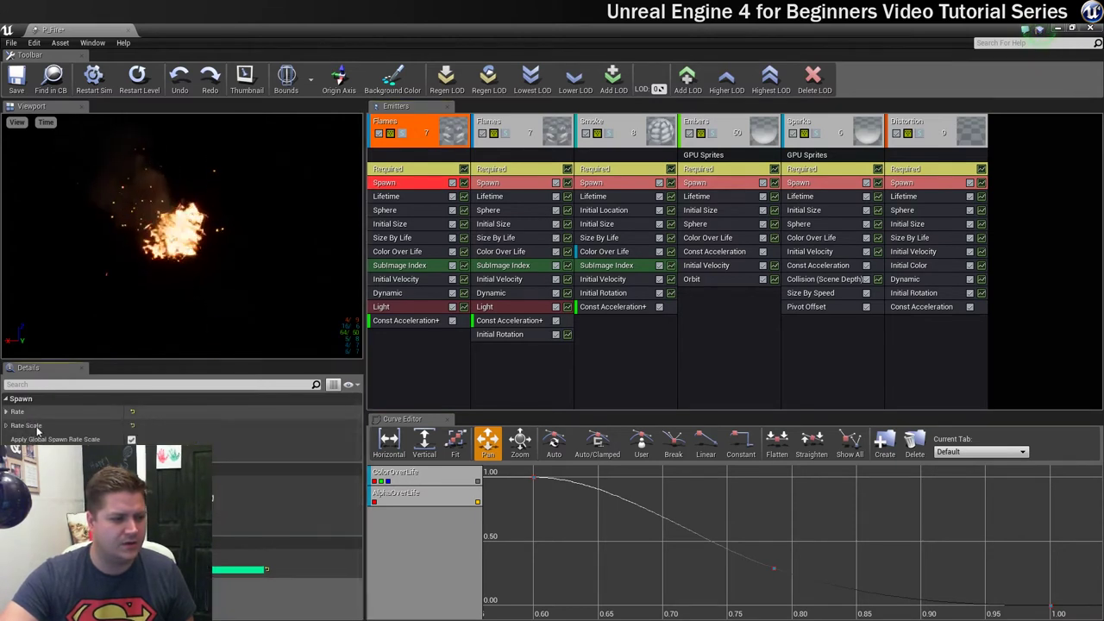
{"action": "left_click", "coordinate": [7, 412]}
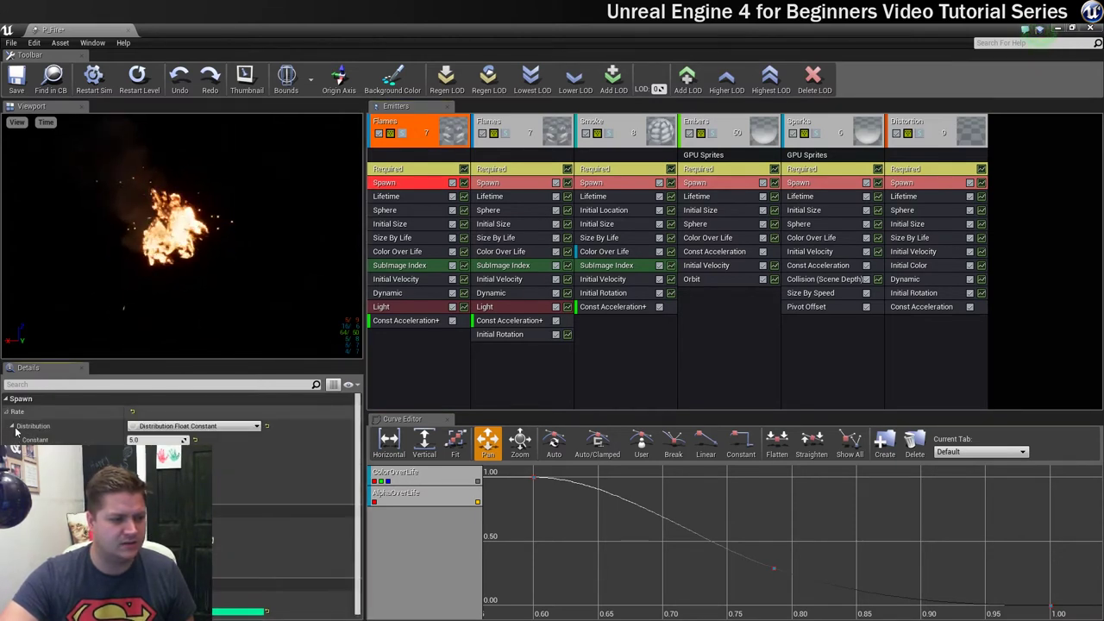
{"action": "left_click", "coordinate": [183, 440]}
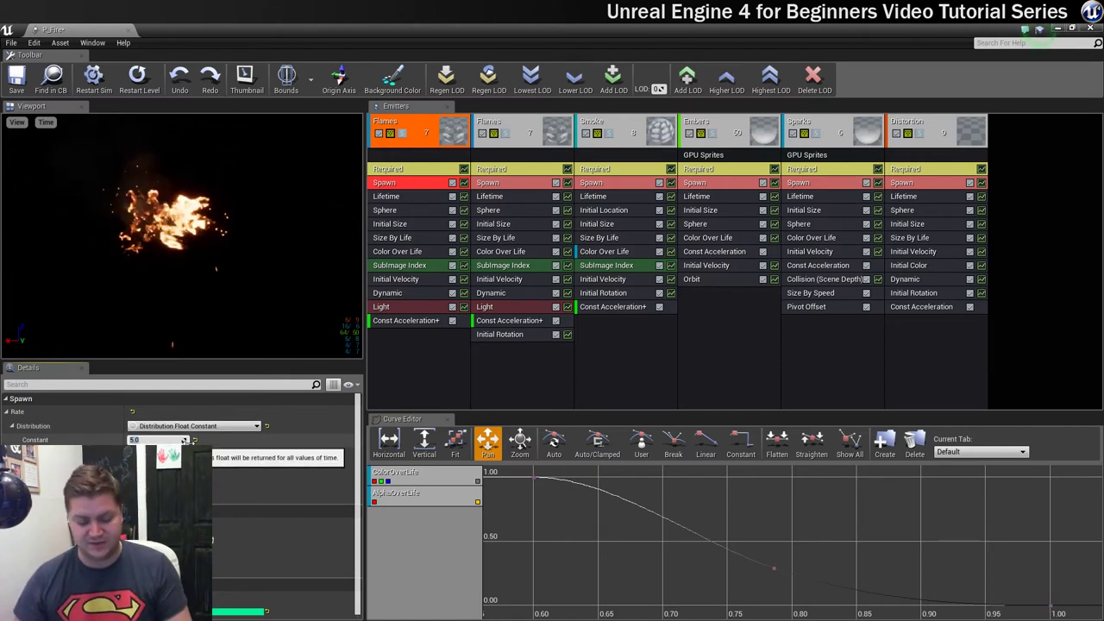
{"action": "type", "text": "10"}
{"action": "key", "text": "Return"}
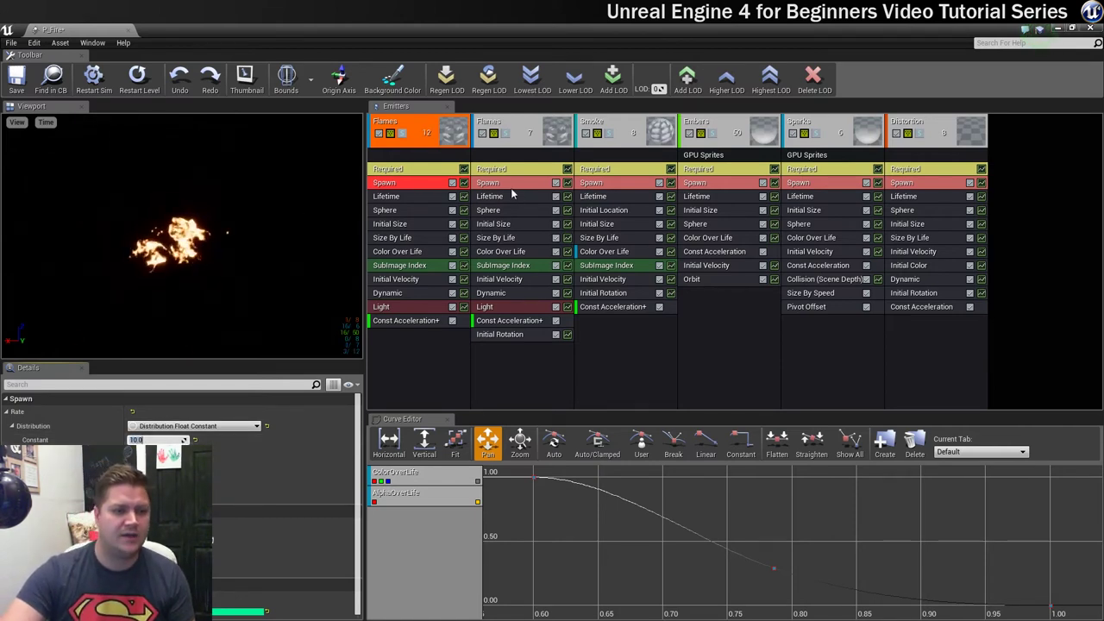
Select the second Flames emitter's Spawn module, then save and close P_Fire
{"action": "left_click", "coordinate": [504, 182]}
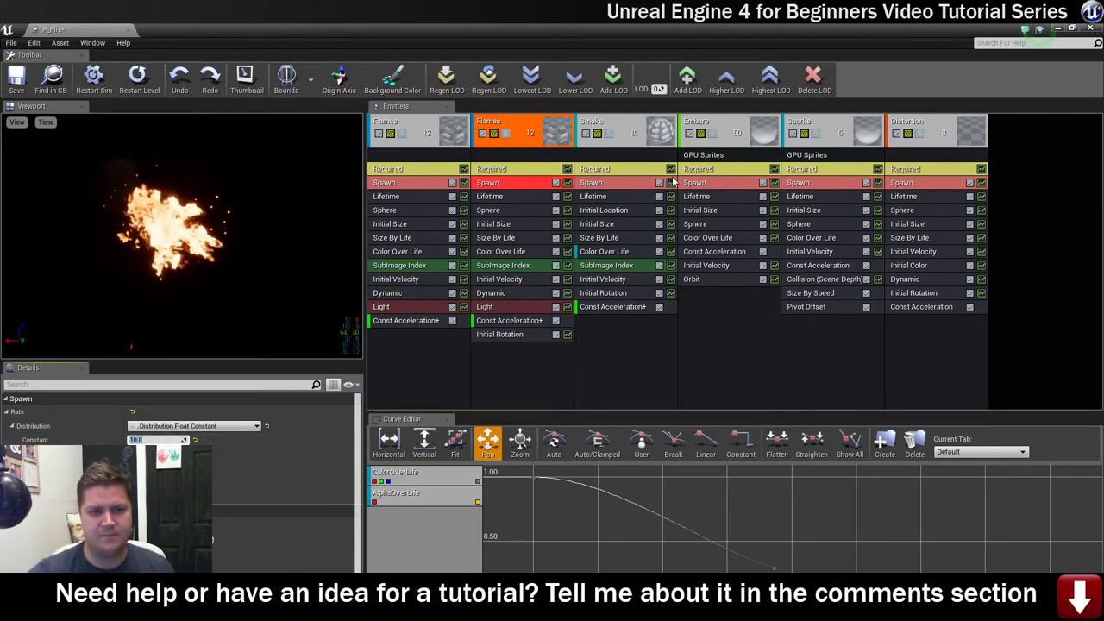
{"action": "left_click", "coordinate": [21, 77]}
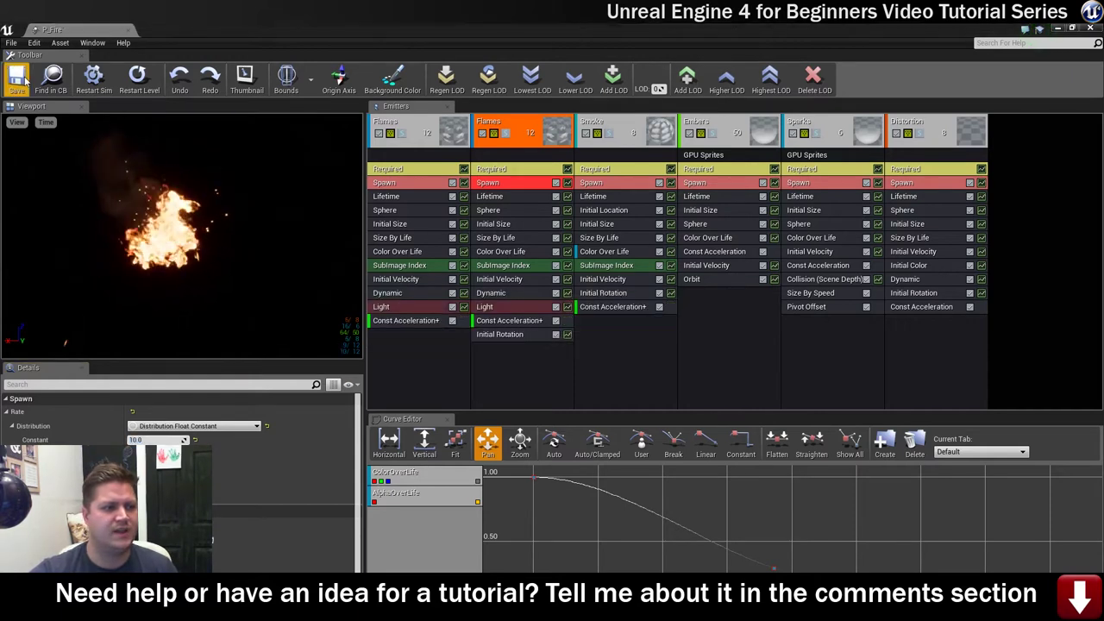
{"action": "left_click", "coordinate": [127, 32]}
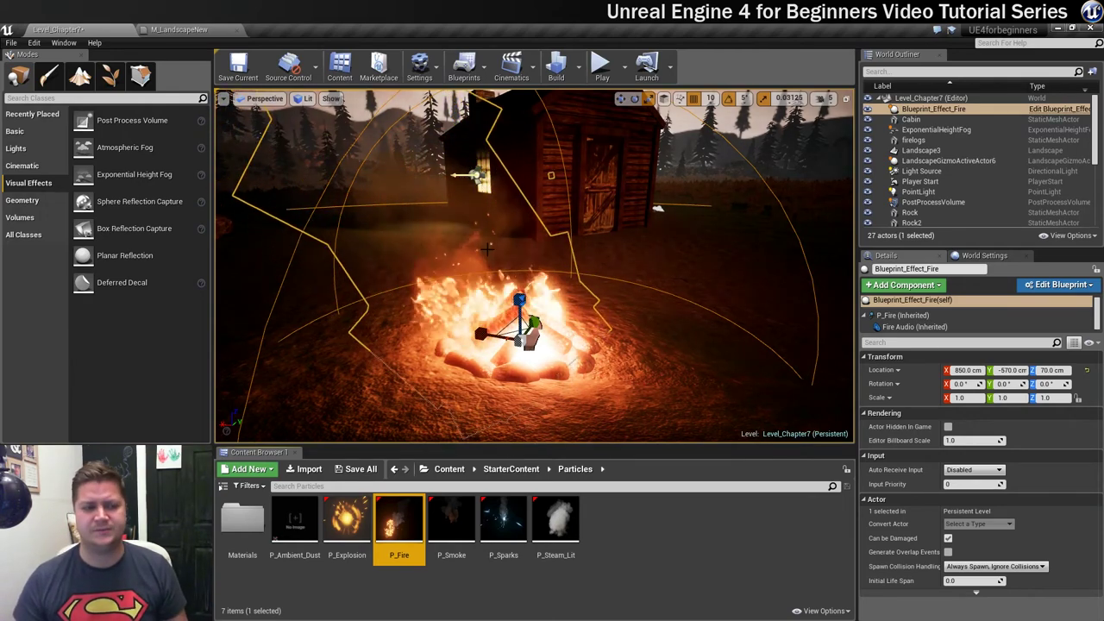
Turn the viewport from the campfire to the cabin roof and select the Cabin mesh
{"action": "right_click_drag", "start_coordinate": [535, 267], "coordinate": [405, 246]}
{"action": "left_click", "coordinate": [656, 277]}
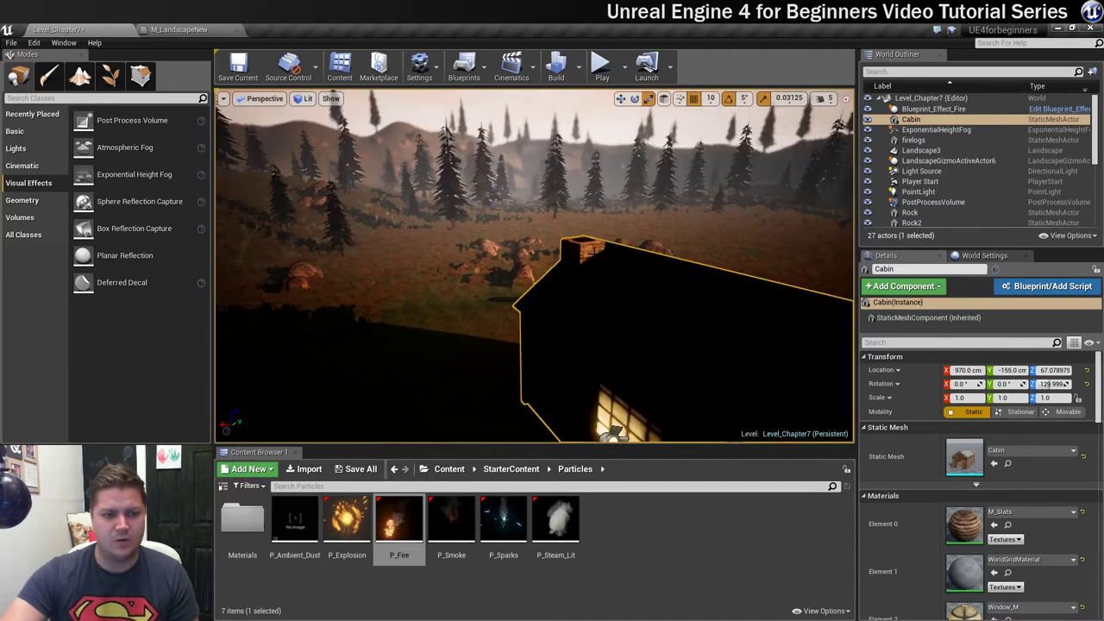
Drop Blueprint_Effect_Smoke from StarterContent Blueprints onto the cabin chimney
{"action": "left_click", "coordinate": [511, 469]}
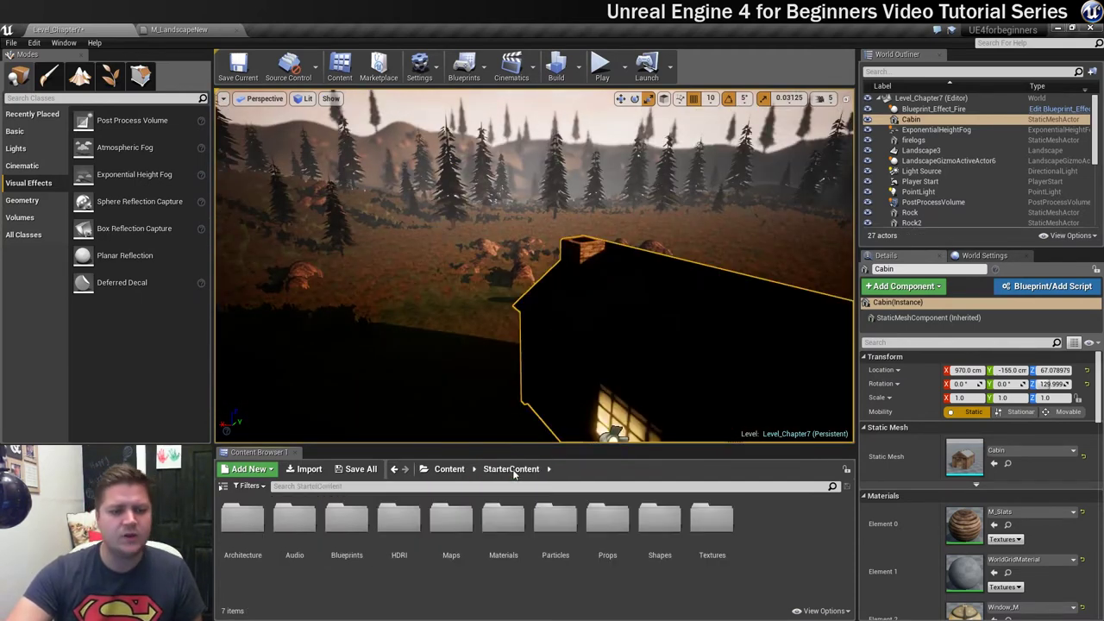
{"action": "double_click", "coordinate": [347, 517]}
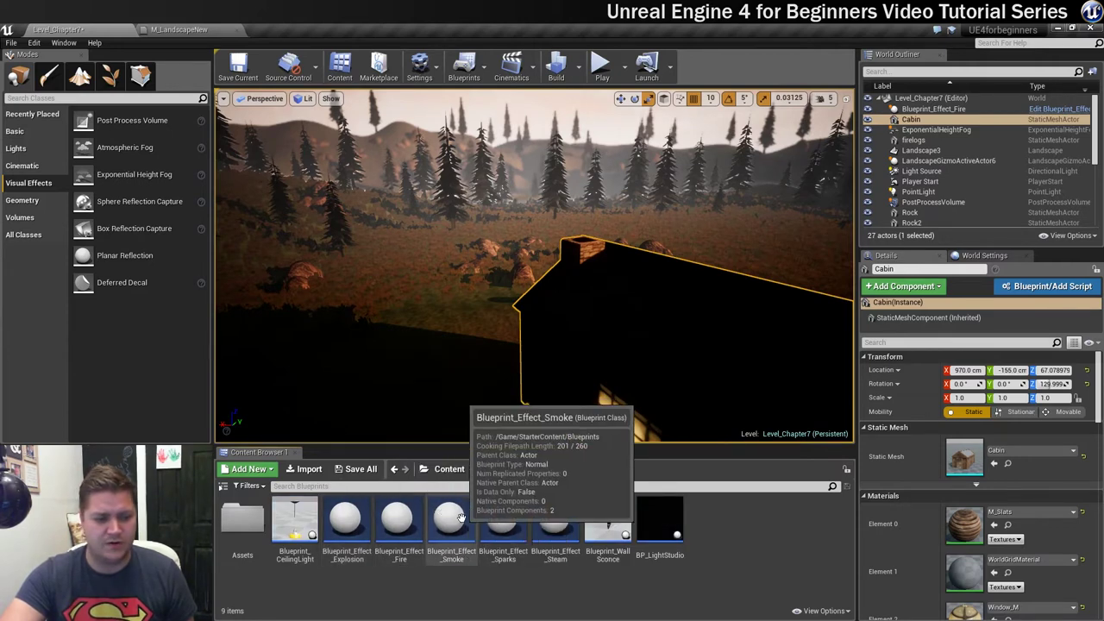
{"action": "left_click_drag", "start_coordinate": [450, 522], "coordinate": [583, 248]}
Nudge the smoke actor along Y to 290 cm inside the chimney
{"action": "scroll", "coordinate": [616, 226], "scroll_direction": "up", "scroll_amount": 3}
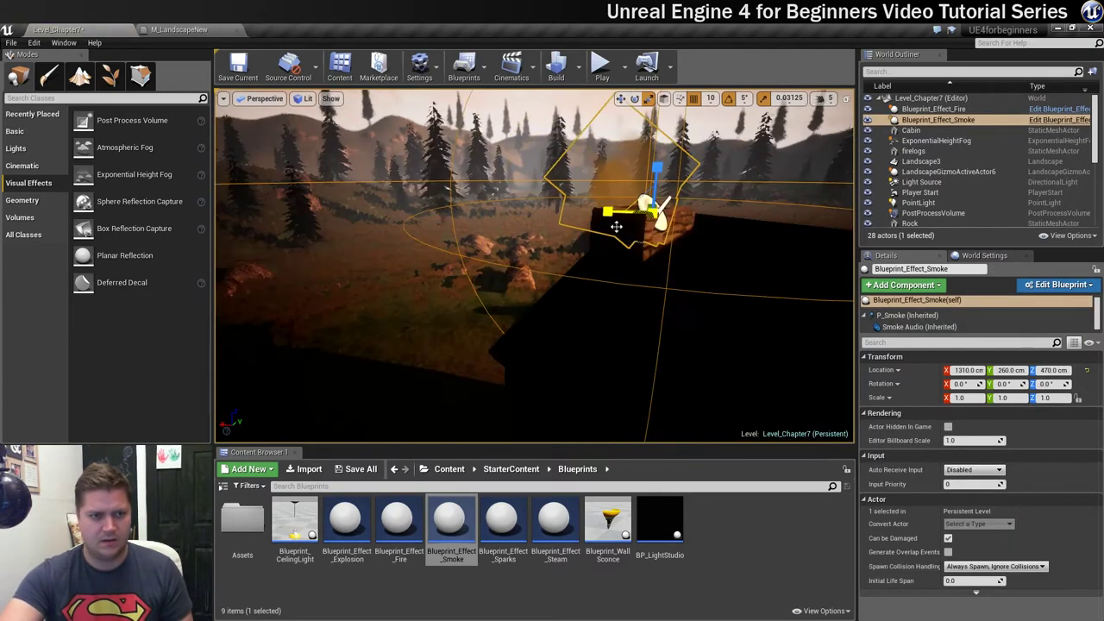
{"action": "right_click_drag", "start_coordinate": [616, 226], "coordinate": [616, 226]}
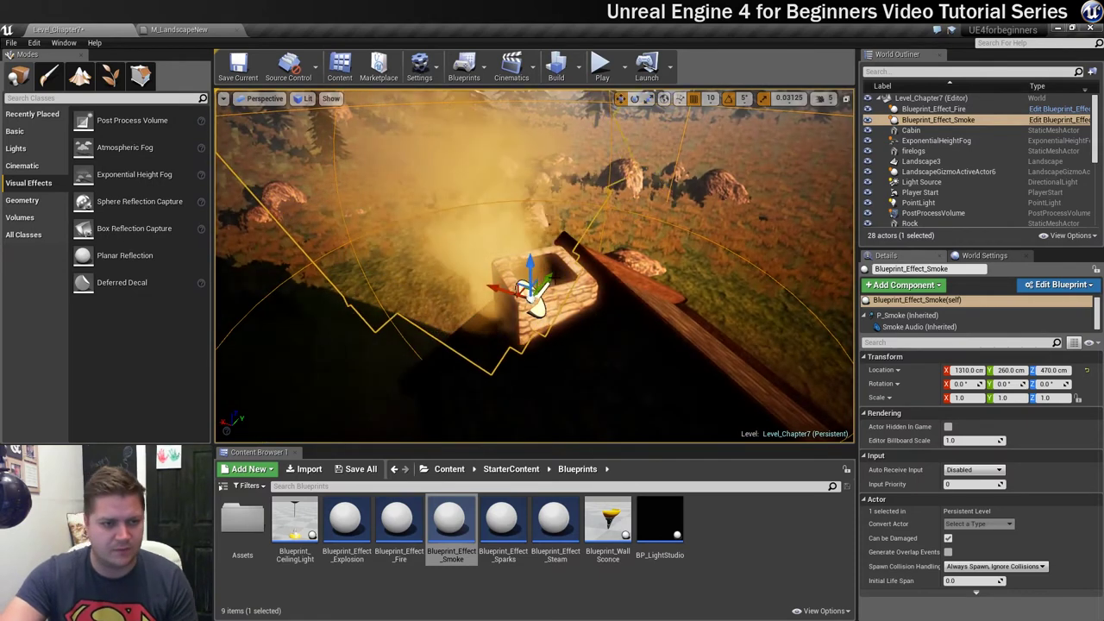
{"action": "left_click_drag", "start_coordinate": [534, 297], "coordinate": [550, 274]}
{"action": "left_click_drag", "start_coordinate": [557, 270], "coordinate": [556, 233]}
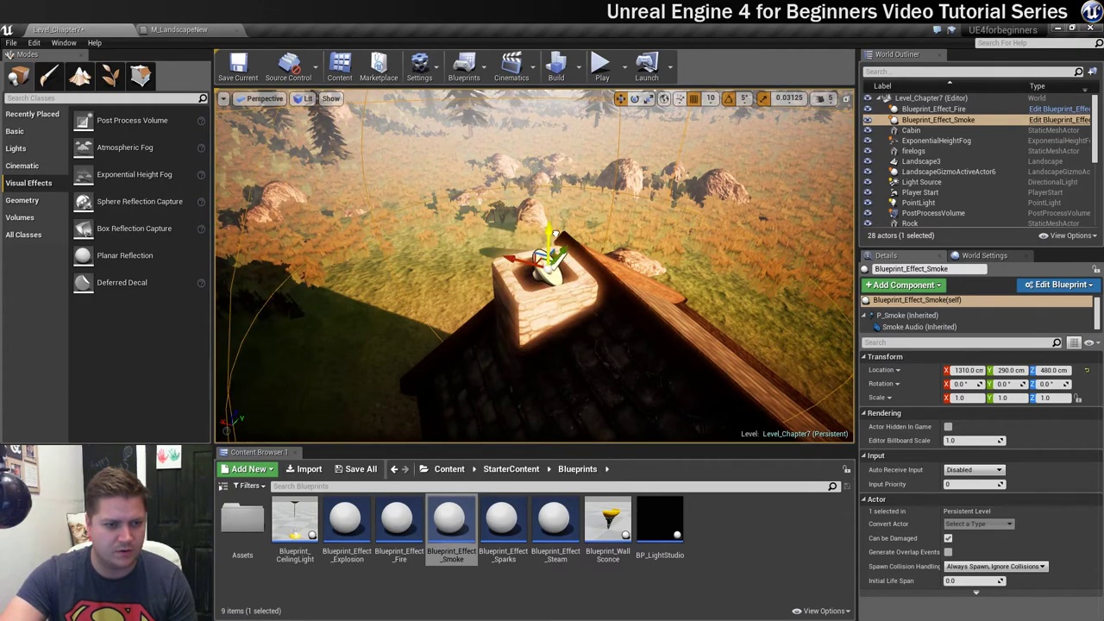
{"action": "right_click_drag", "start_coordinate": [556, 234], "coordinate": [595, 273]}
Focus on the Cabin from ground level and delete the accidental duplicate Cabin2
{"action": "left_click", "coordinate": [725, 370]}
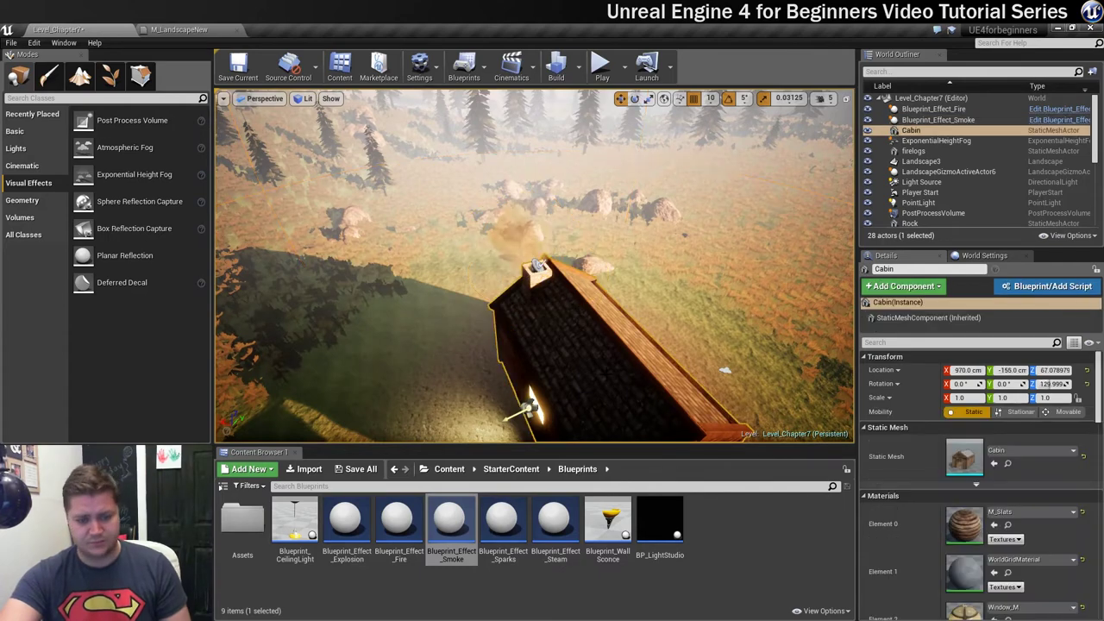
{"action": "key", "text": "f"}
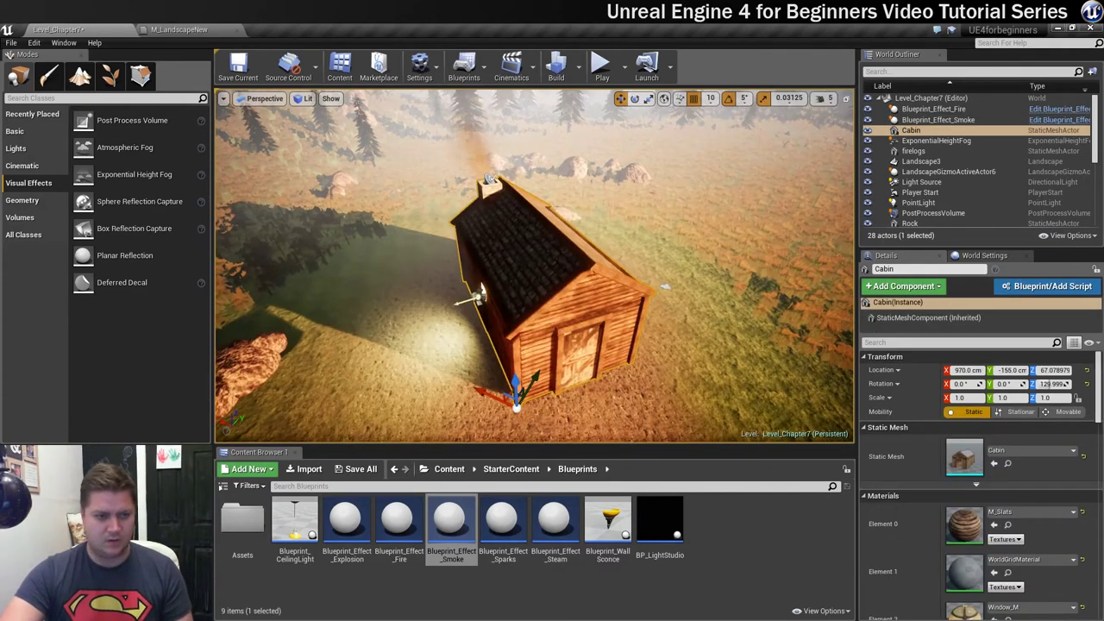
{"action": "left_click_drag", "start_coordinate": [680, 304], "coordinate": [657, 312], "text": "alt"}
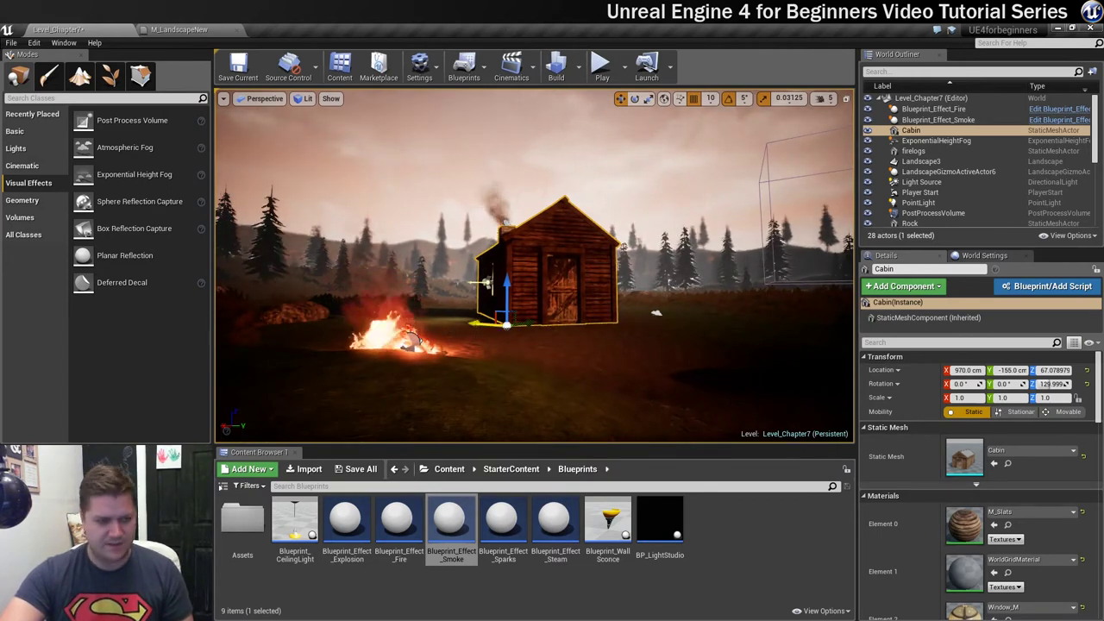
{"action": "left_click_drag", "start_coordinate": [481, 322], "coordinate": [446, 372], "text": "alt"}
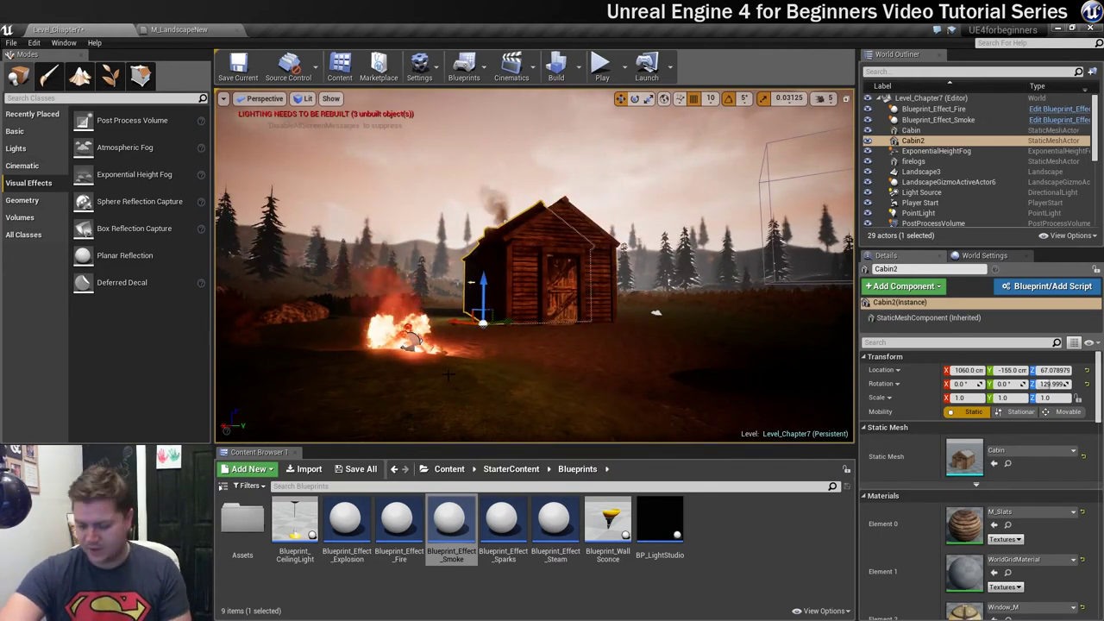
{"action": "key", "text": "Delete"}
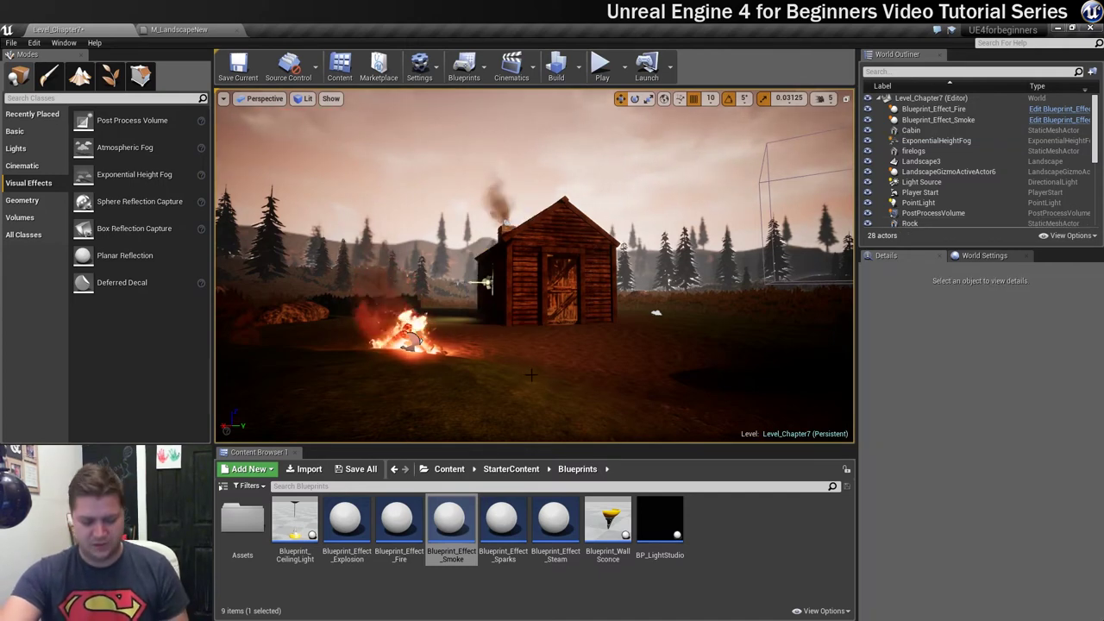
{"action": "right_click_drag", "start_coordinate": [535, 267], "coordinate": [423, 274]}
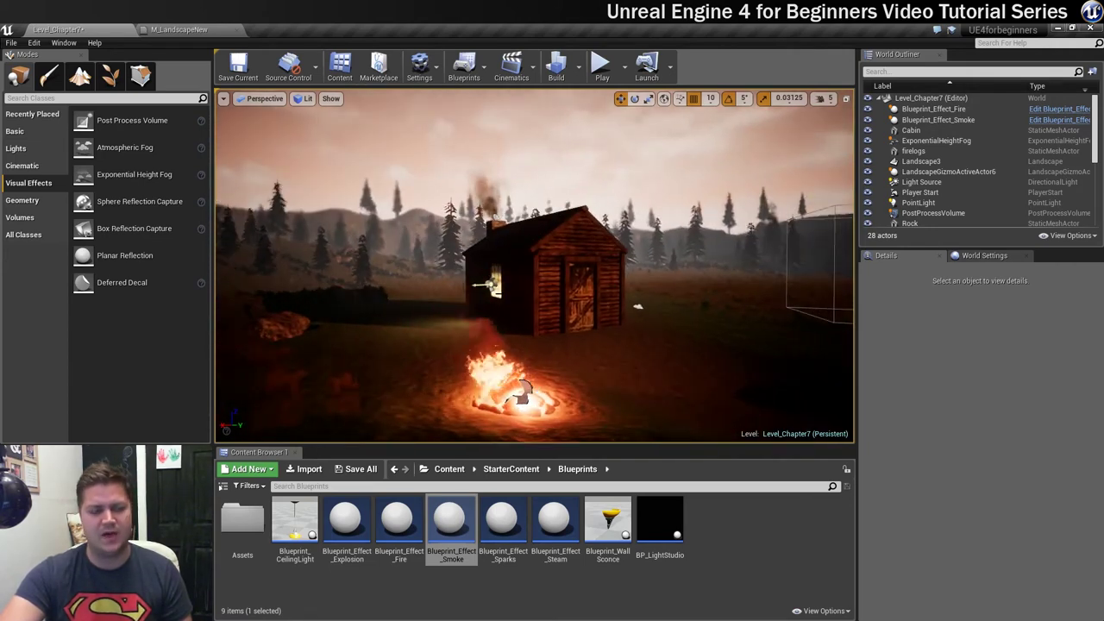